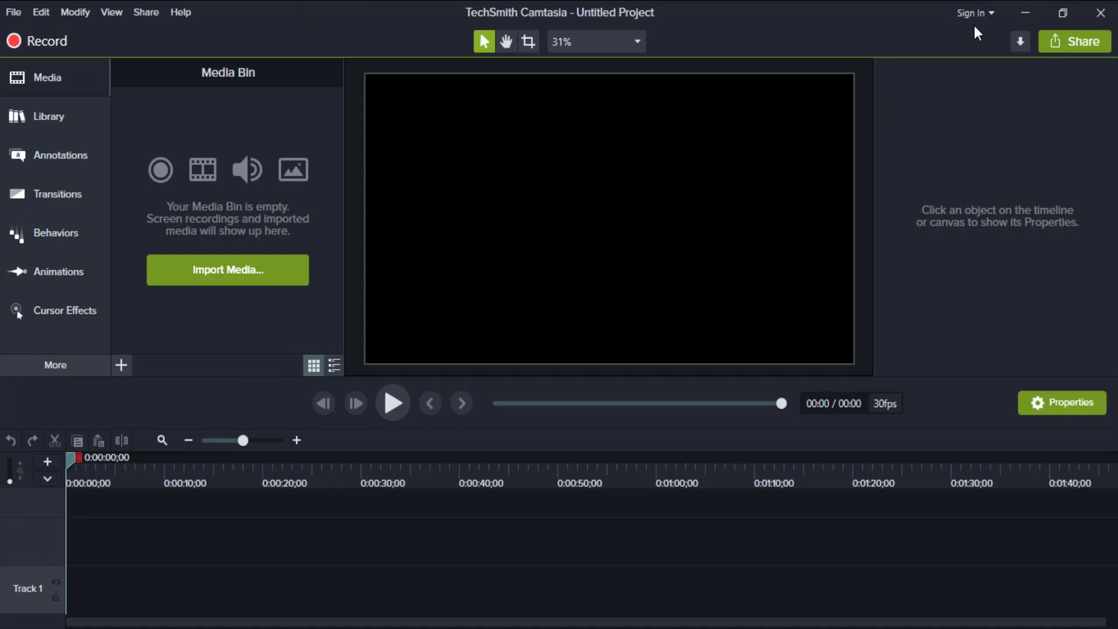
- Drag try try.pptx from the desktop into the Media Bin to import slides 01–10, then maximize Camtasia
click(1067, 17)
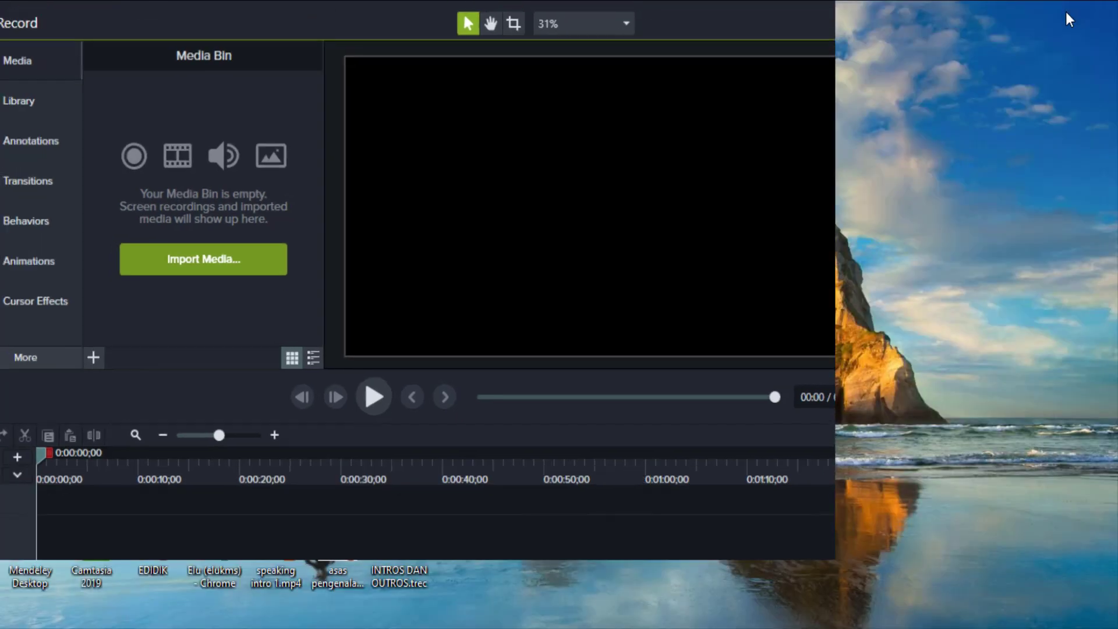
drag(221, 7, 277, 16)
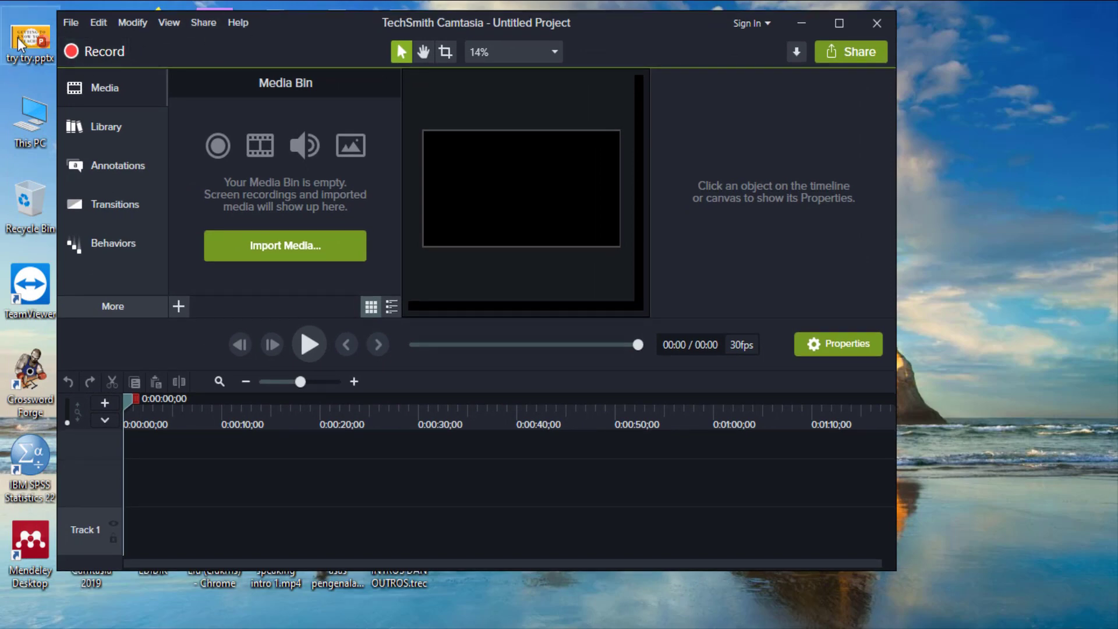
drag(20, 44, 90, 134)
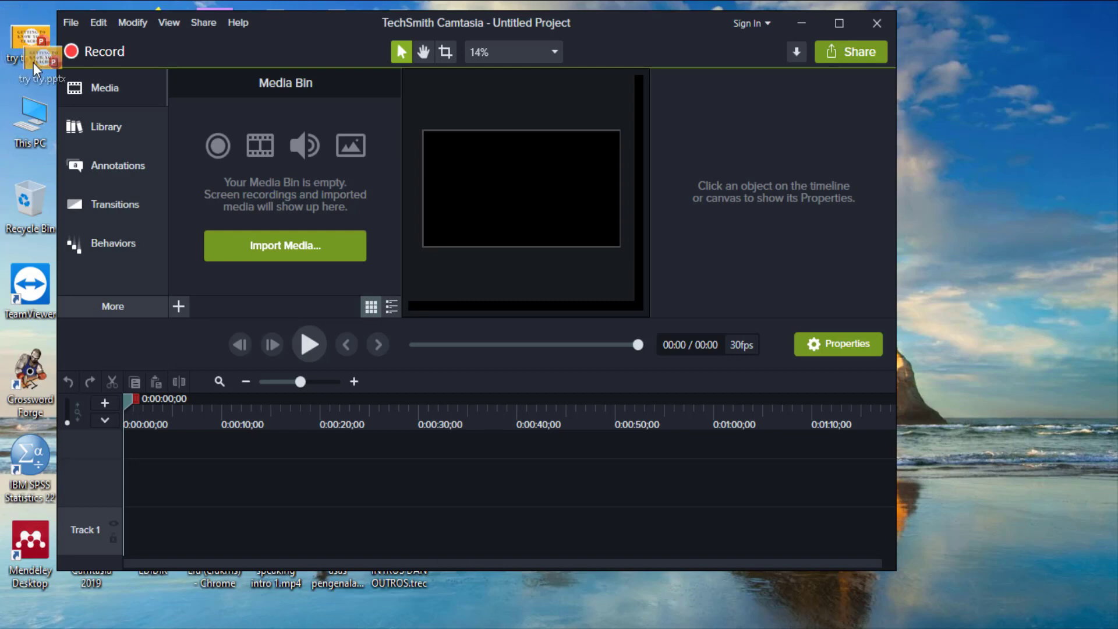
drag(183, 156, 243, 156)
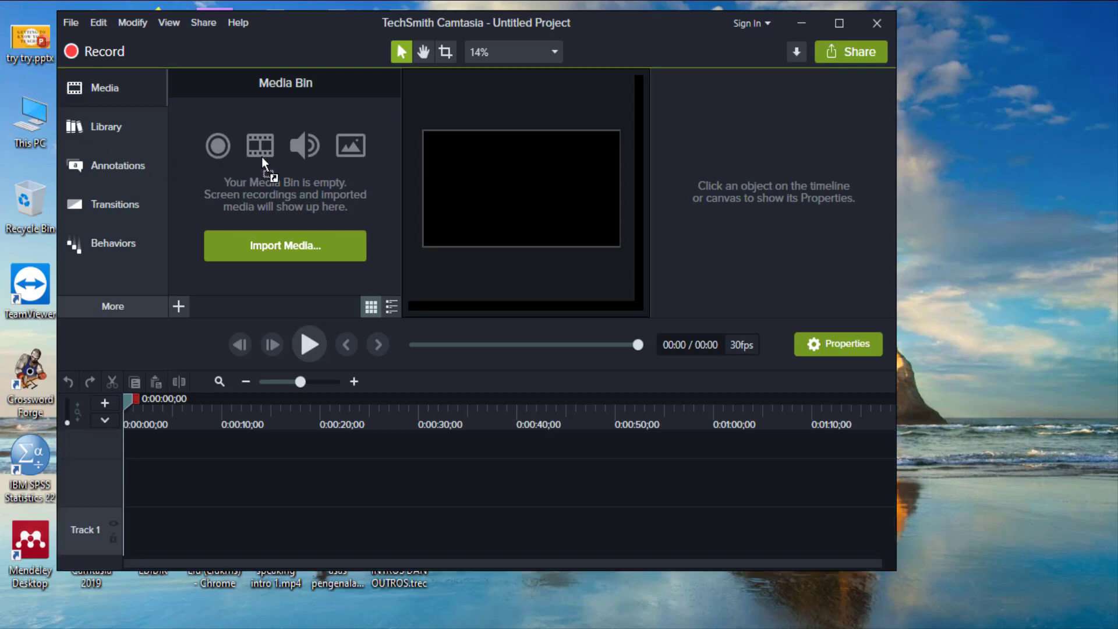
drag(263, 156, 263, 158)
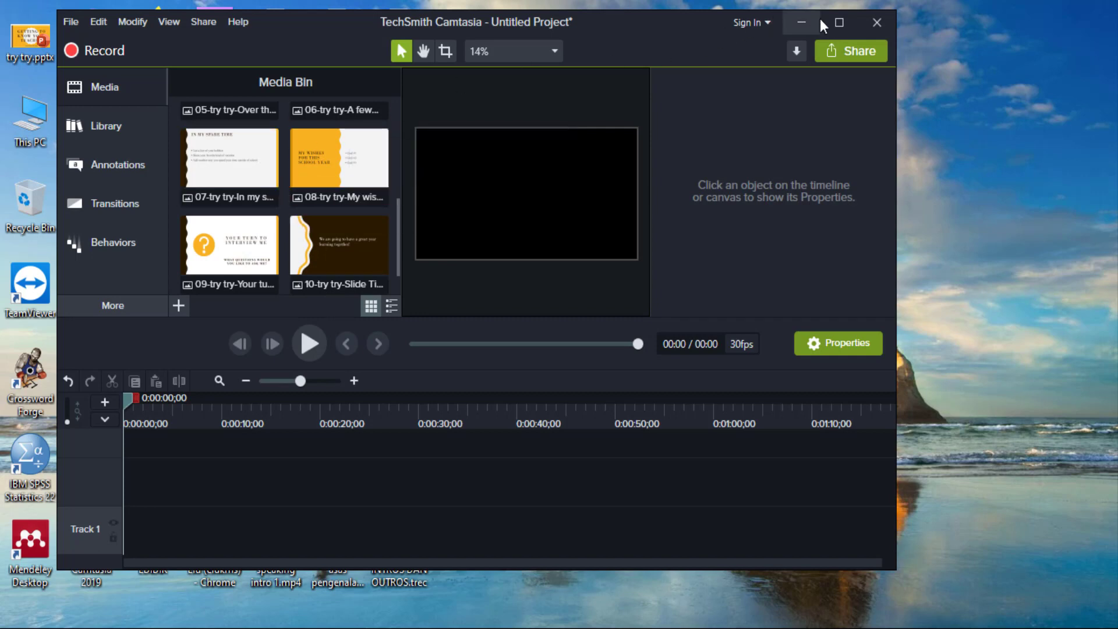
click(839, 22)
scroll(199, 193, up, 3)
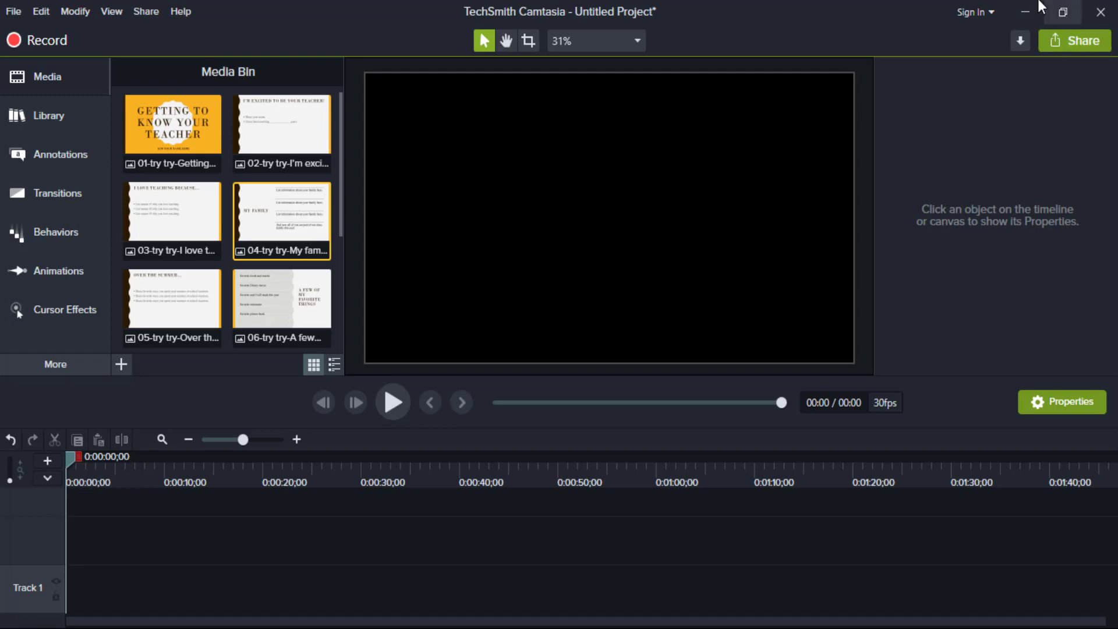
- Drag try try.pptx from the desktop onto the timeline, adding the ten slides to Track 1
click(1063, 13)
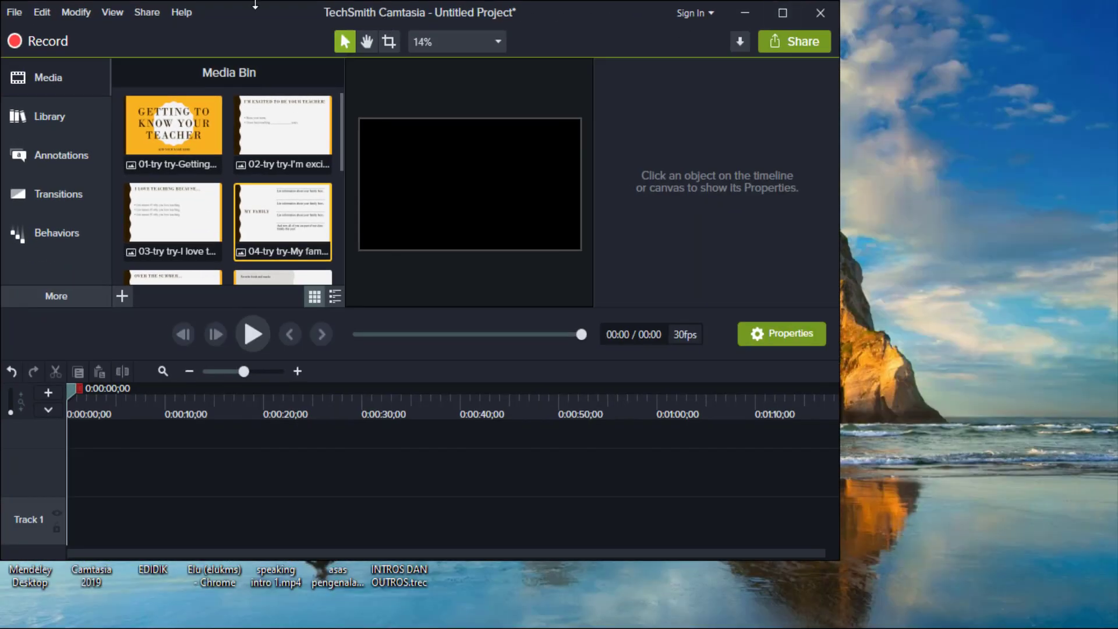
drag(204, 17, 281, 17)
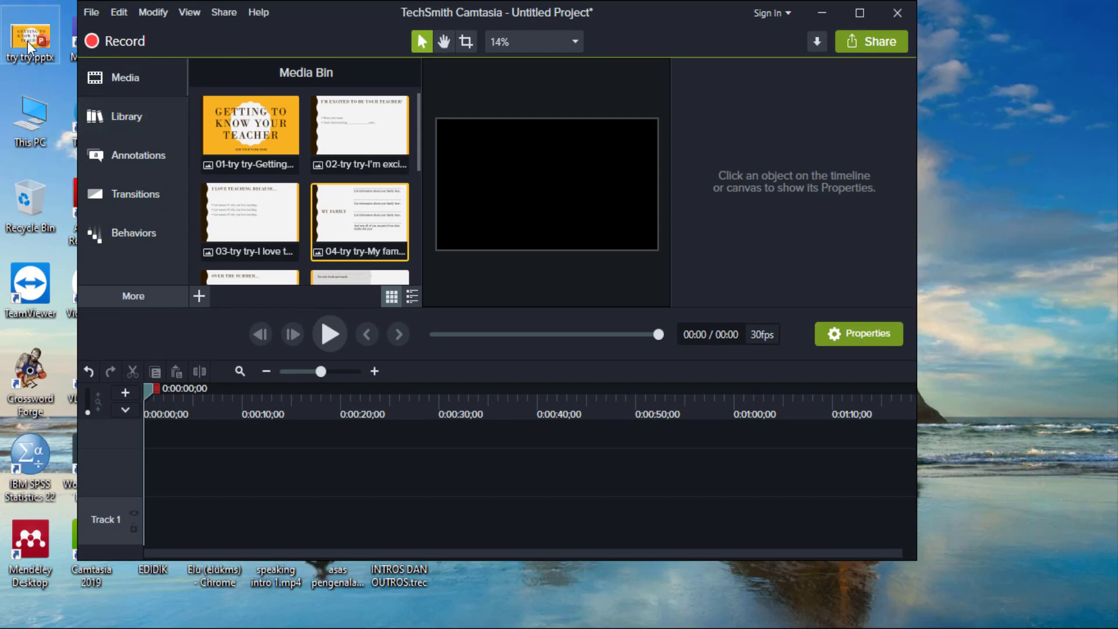
mouse_move(29, 47)
mouse_down()
mouse_move(163, 478)
mouse_move(164, 521)
mouse_up()
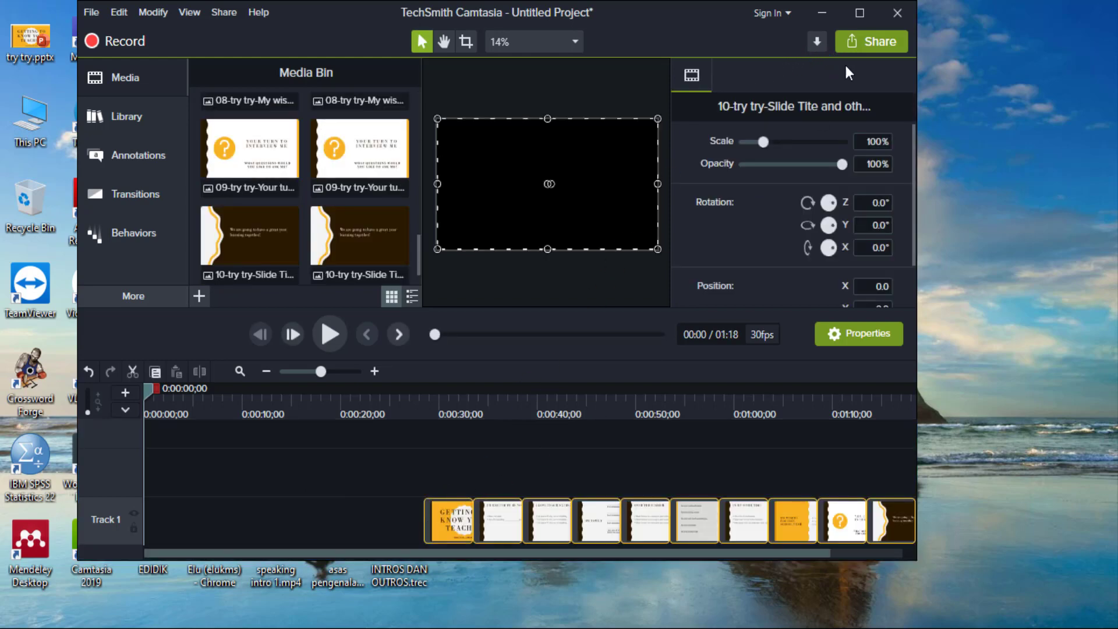
click(861, 13)
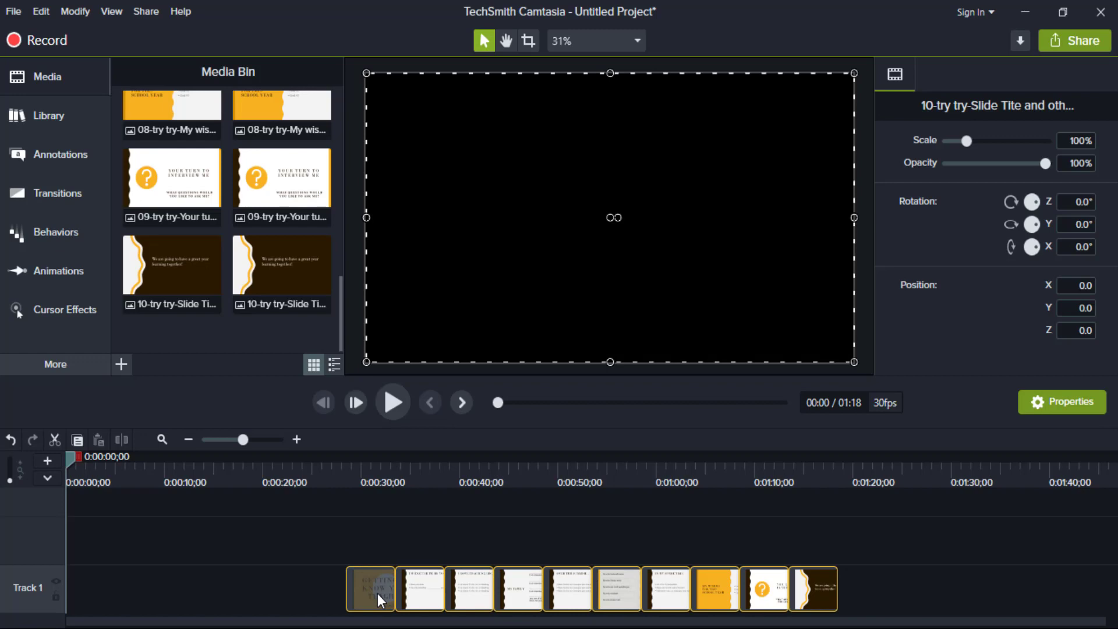
- Slide the Track 1 slide clips left so the first slide starts at 0:00
mouse_move(367, 593)
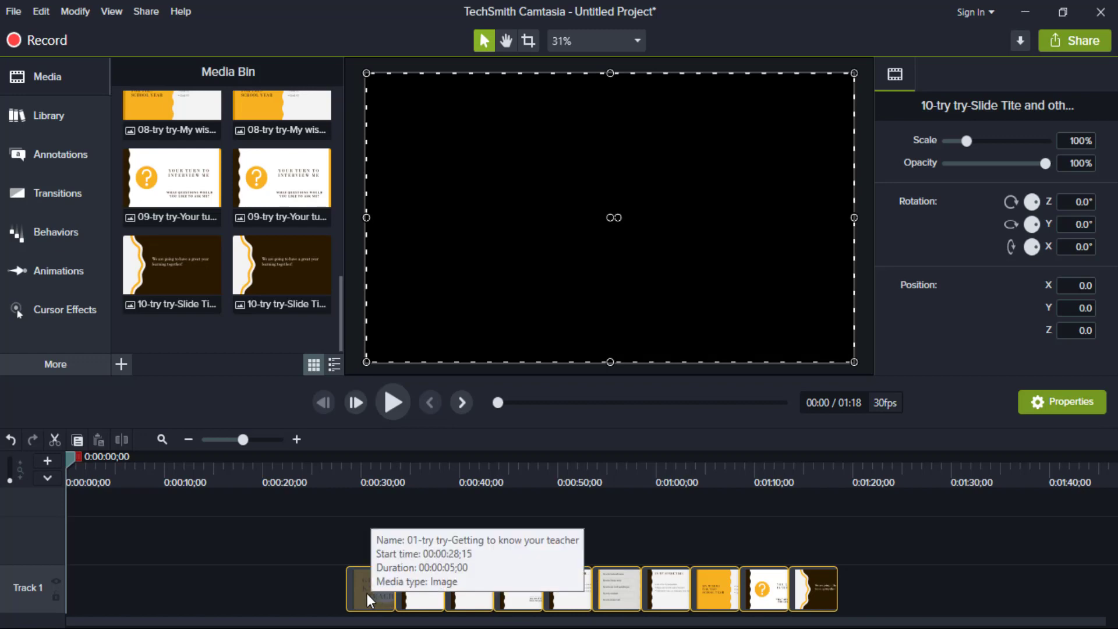
drag(367, 592, 69, 592)
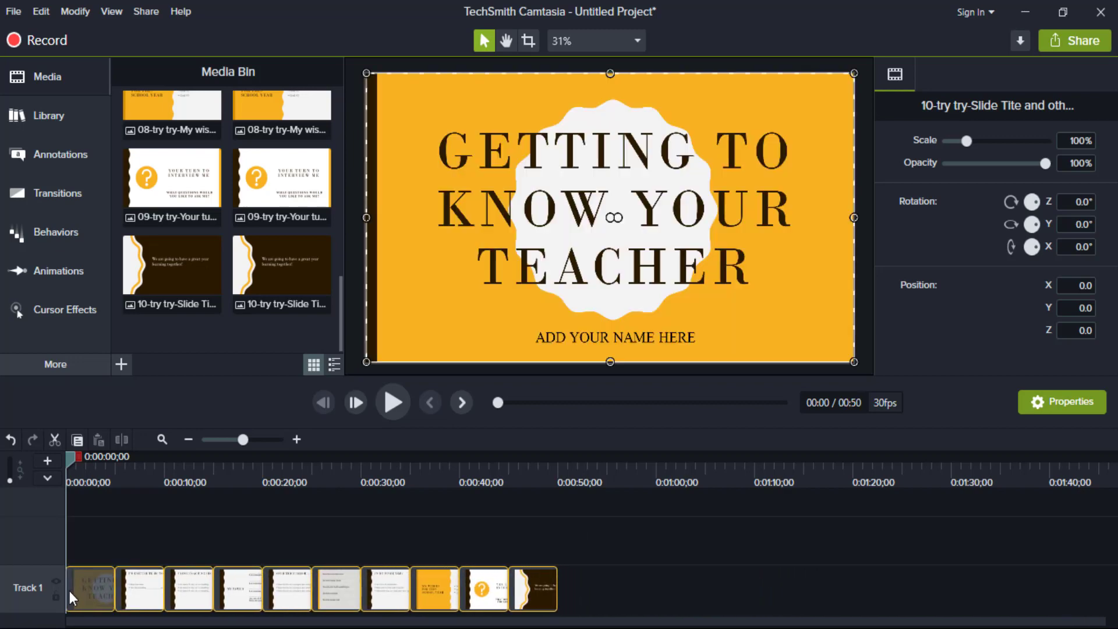
mouse_move(78, 589)
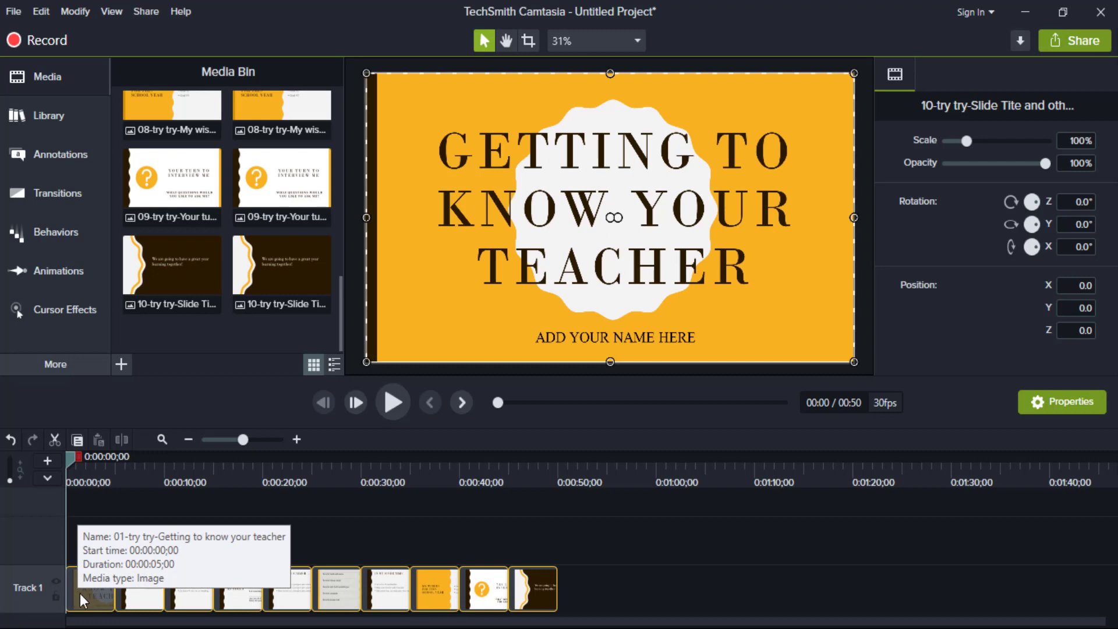
- Record about nine seconds of voice narration from More > Voice Narration, then stop it
click(64, 361)
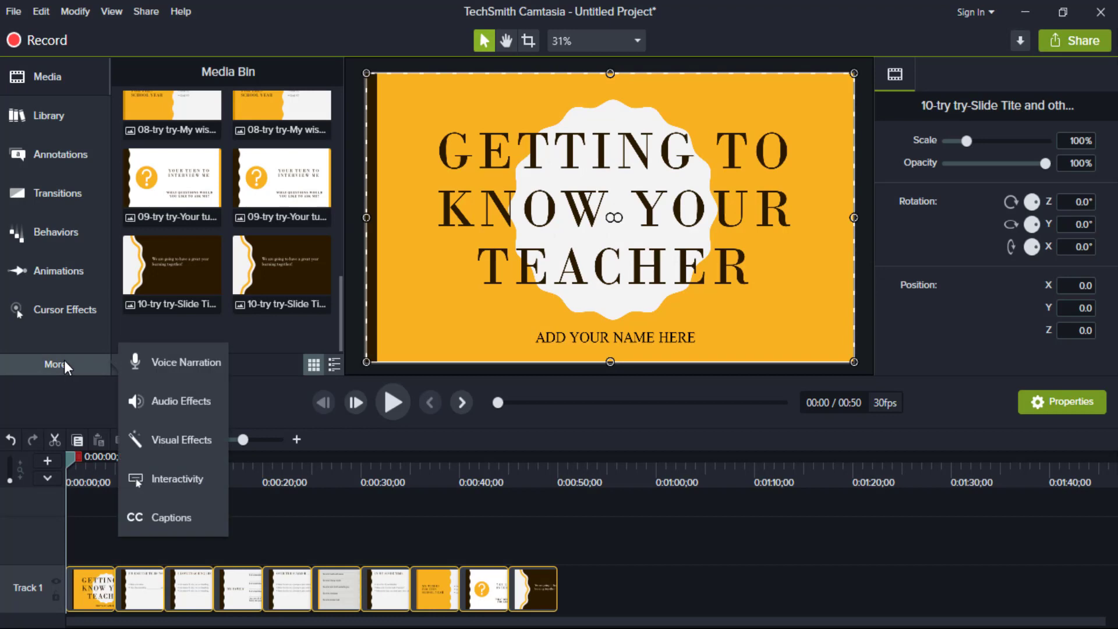
click(178, 363)
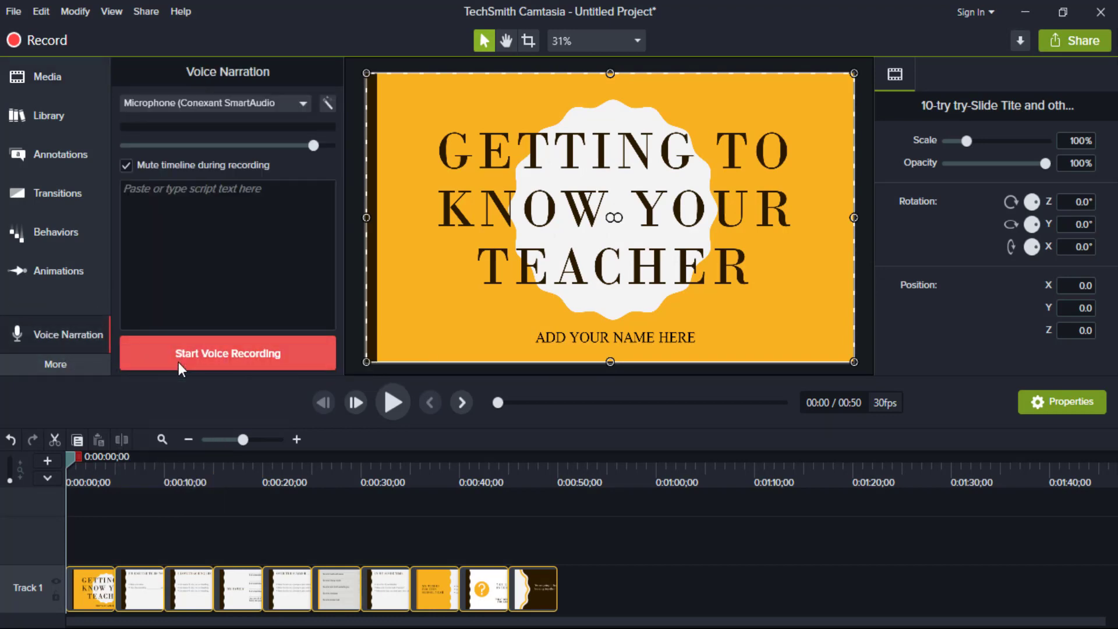
click(220, 351)
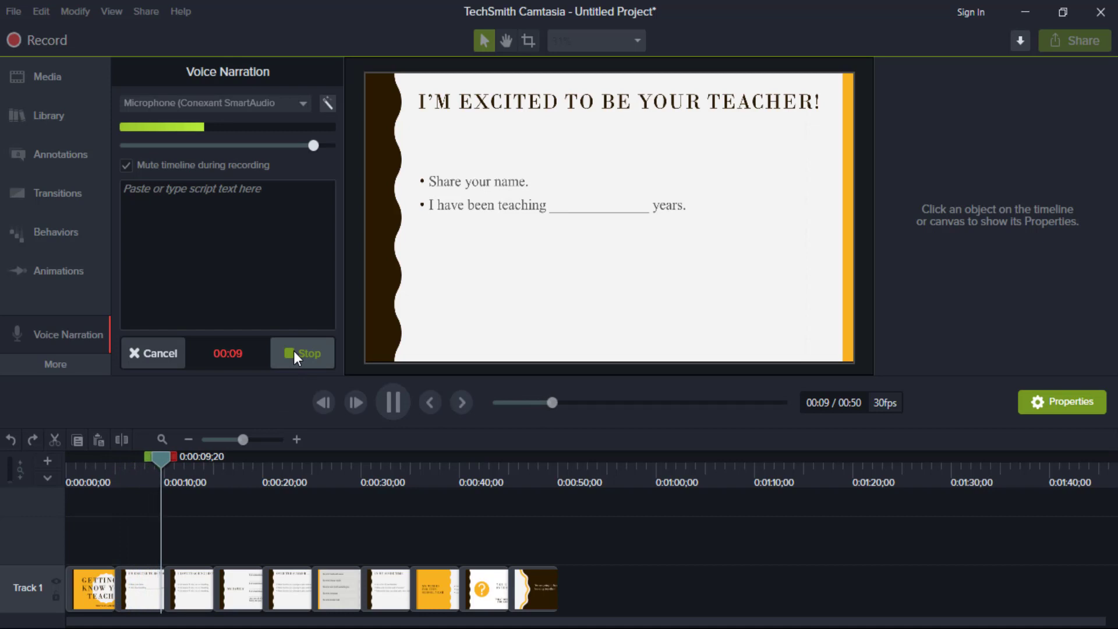
click(294, 350)
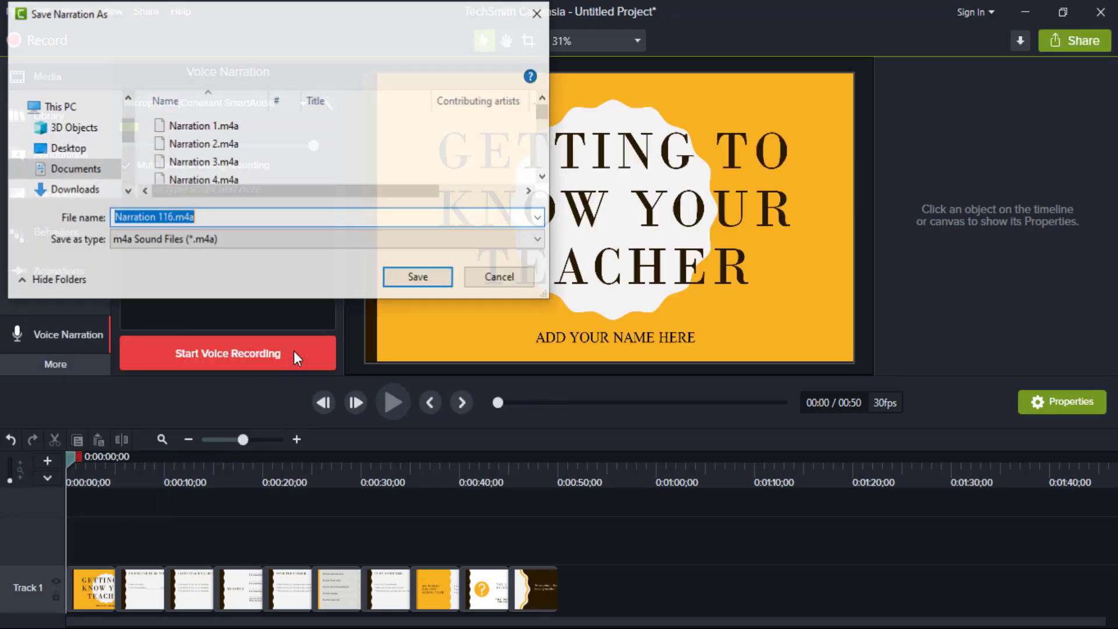
- Replace the default name with 'slide 1' and save the narration as slide 1.m4a
click(173, 218)
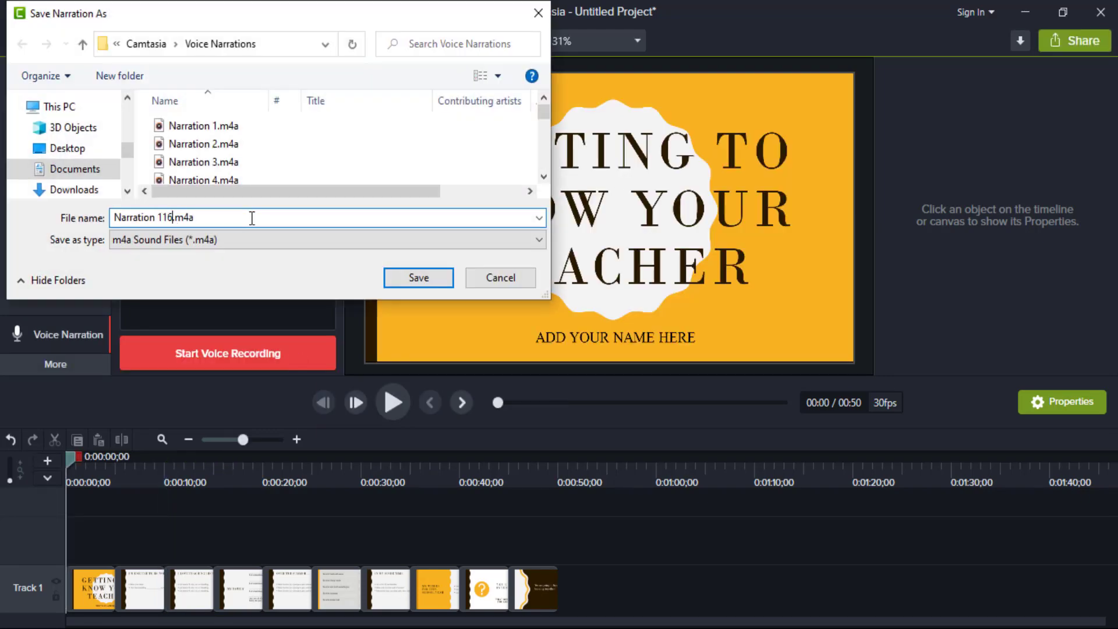
key(BackSpace)
key(BackSpace)
key(BackSpace)
key(BackSpace)
key(BackSpace)
key(BackSpace)
key(BackSpace)
key(BackSpace)
key(BackSpace)
key(BackSpace)
key(BackSpace)
key(BackSpace)
text(slide )
text(1)
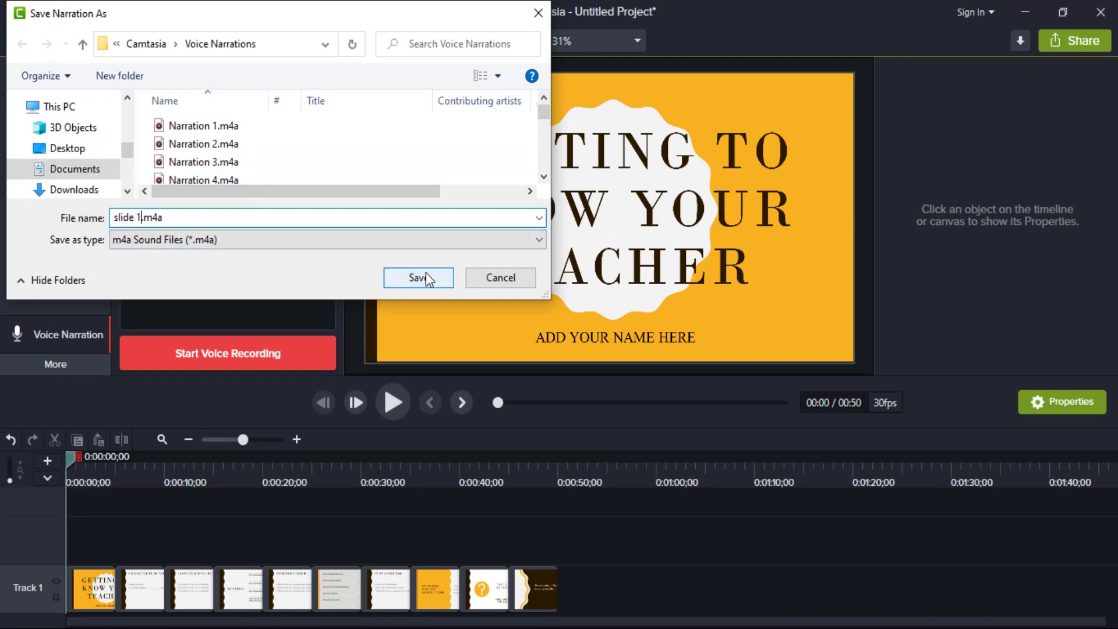
click(425, 276)
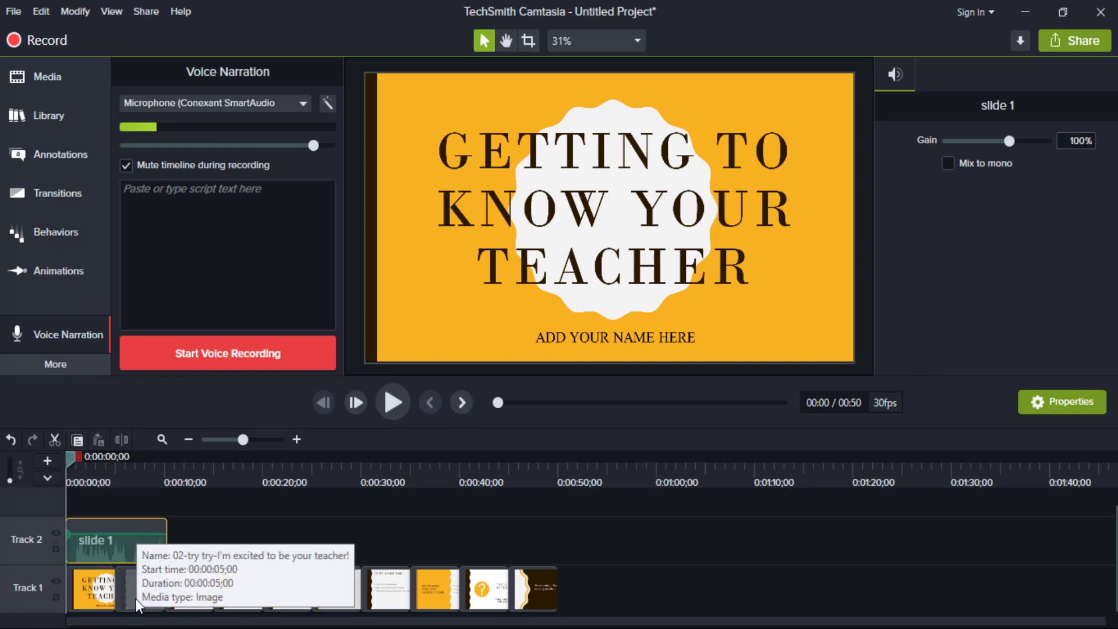
- Shift the second slide later and stretch the first slide to about 10 seconds, ending with slide 1's narration
click(79, 601)
click(146, 595)
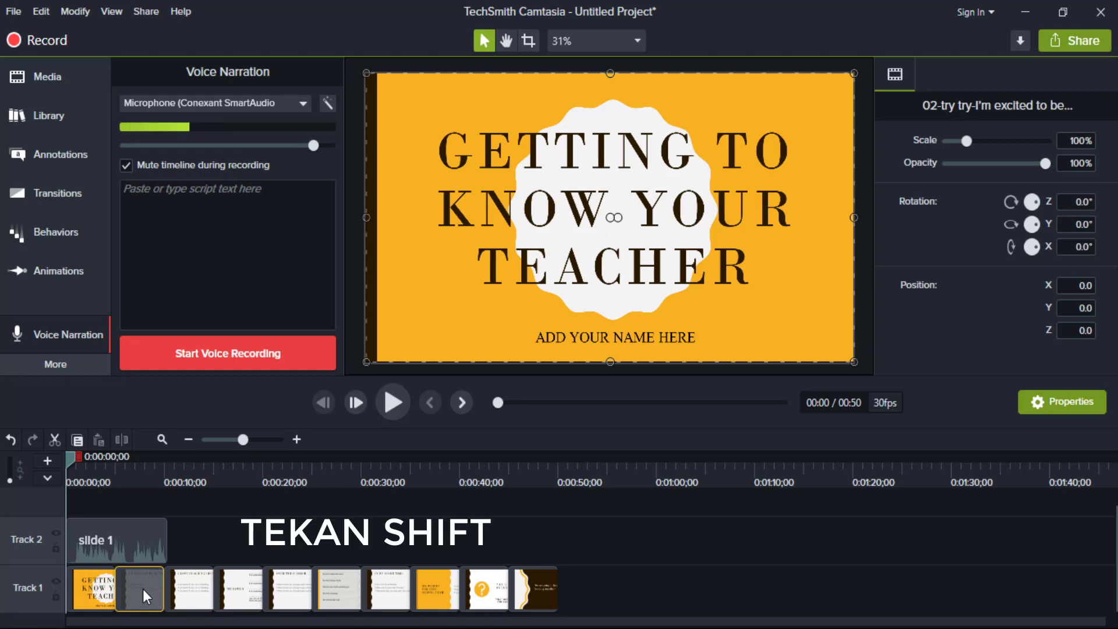
mouse_move(146, 595)
mouse_down()
mouse_move(235, 589)
mouse_move(198, 600)
mouse_up()
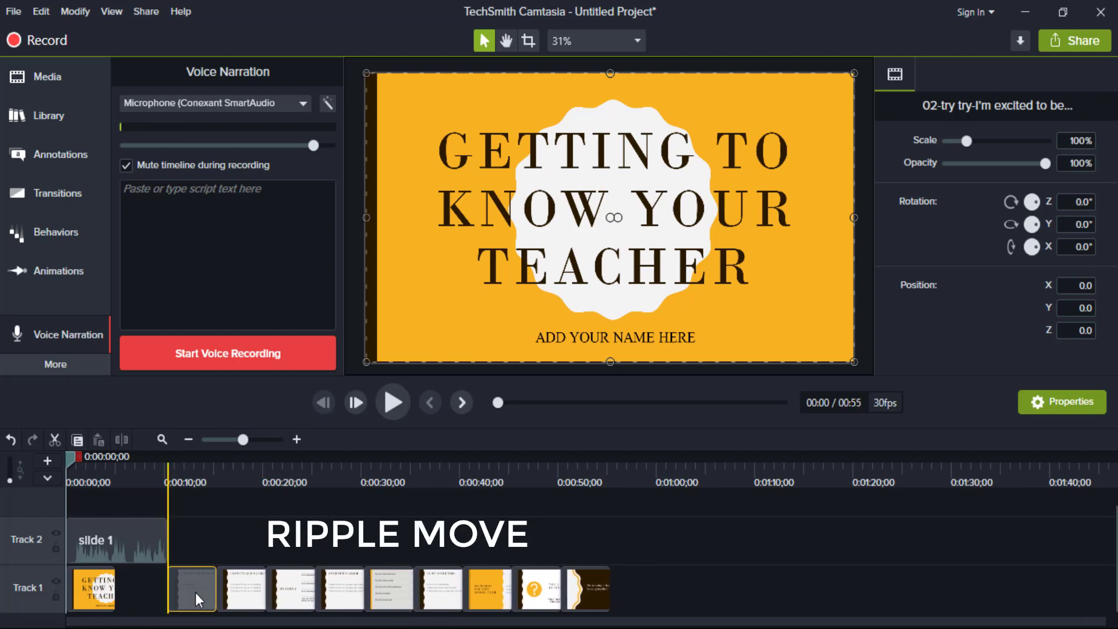
click(99, 595)
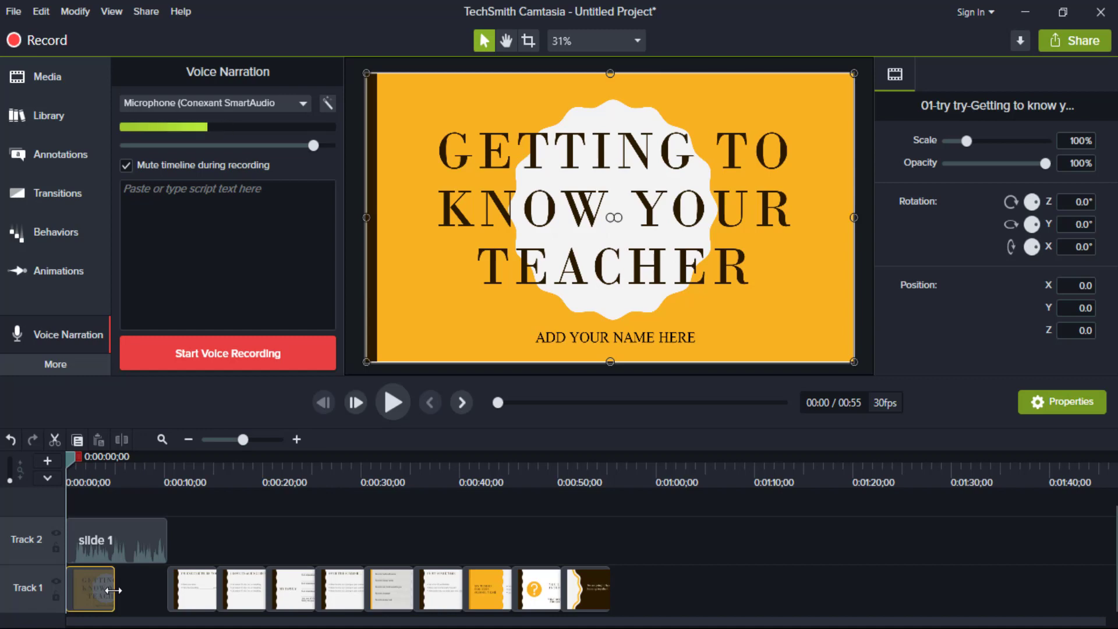
drag(113, 589, 164, 587)
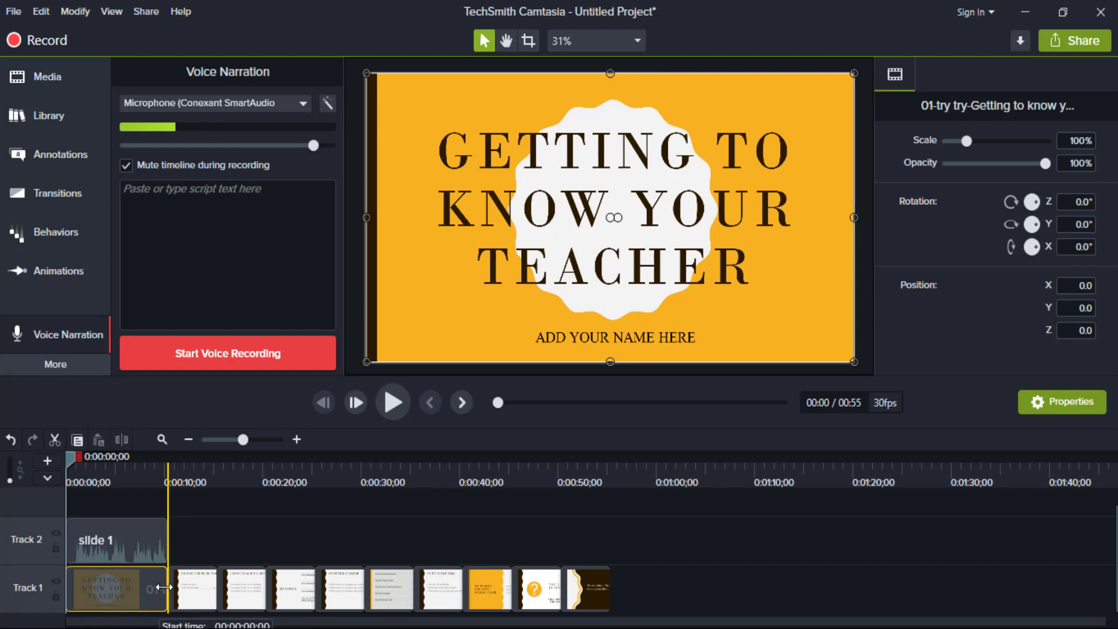
drag(164, 587, 164, 589)
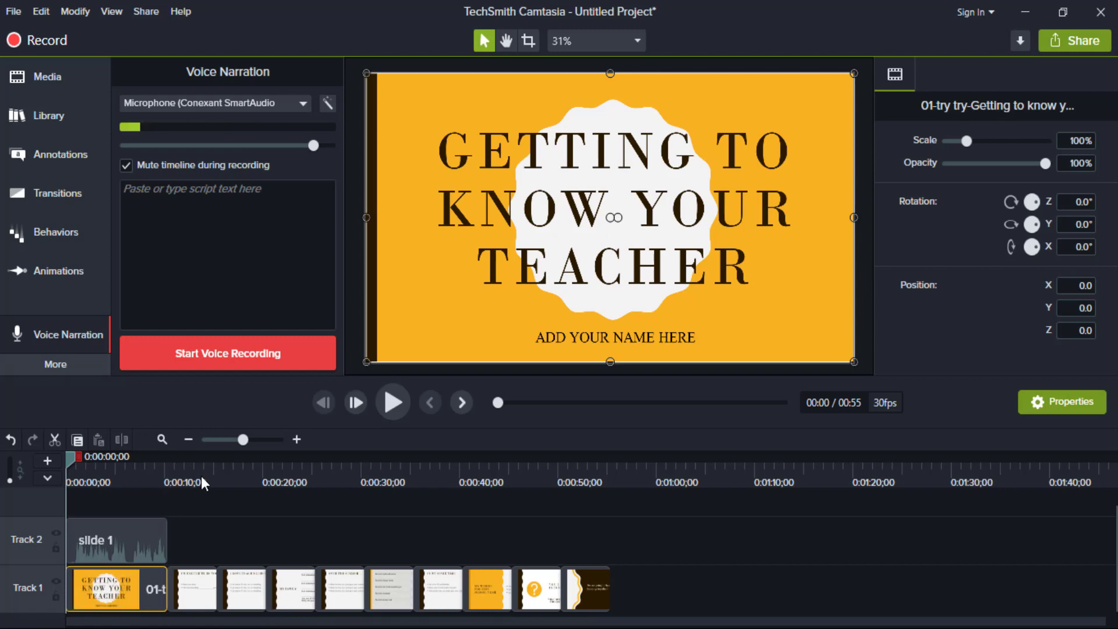
- With the second slide selected, record a narration and save it as 'slide 2'
click(207, 353)
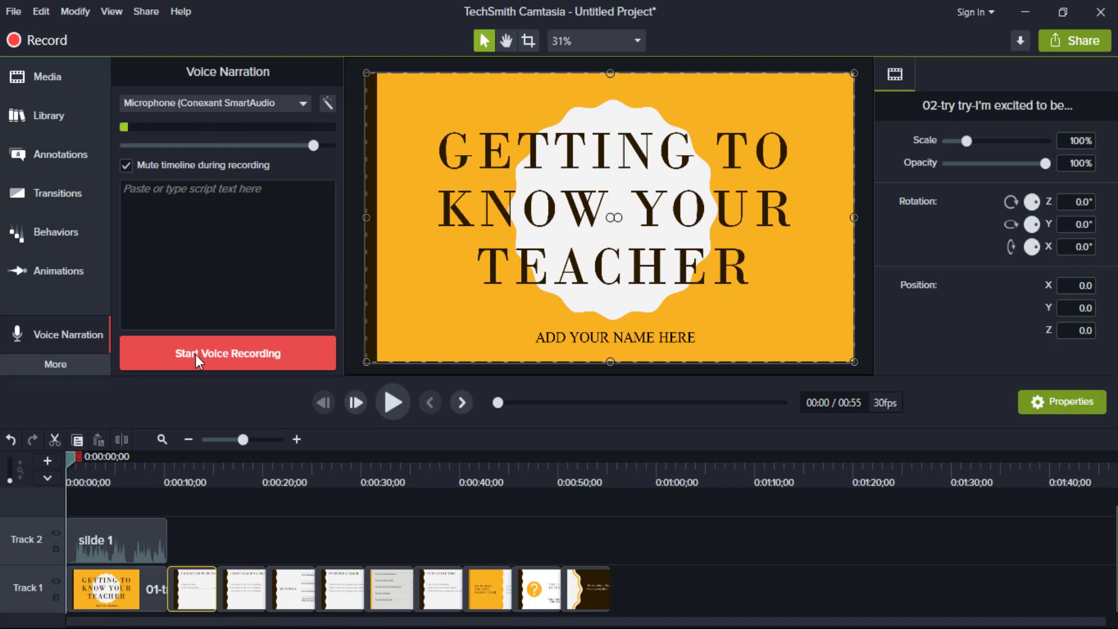
click(194, 354)
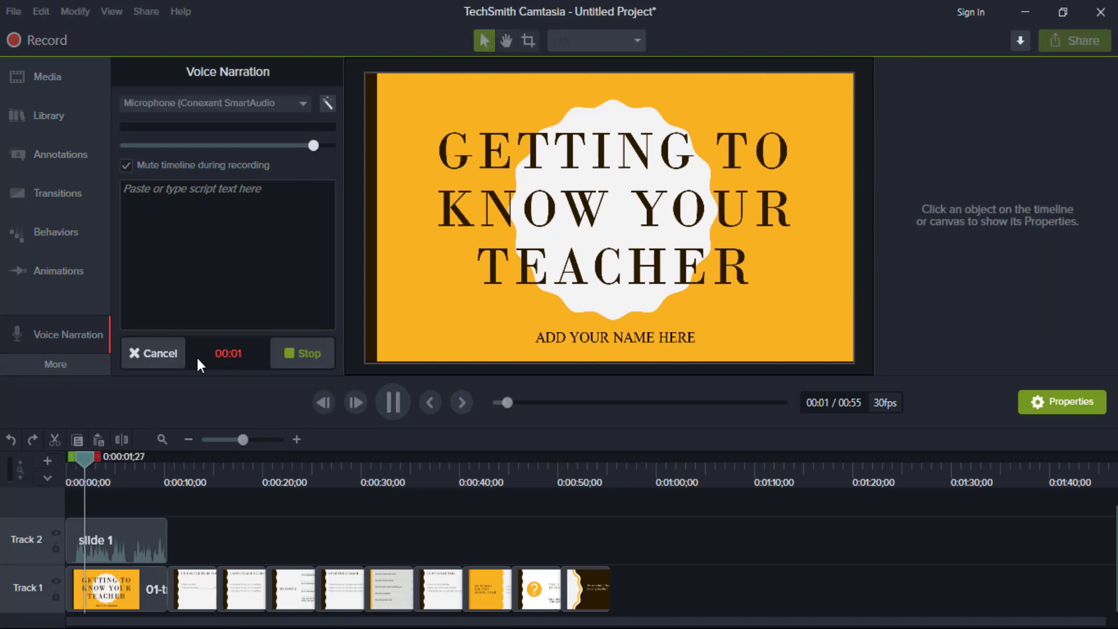
click(296, 353)
text(slide 2.m4a)
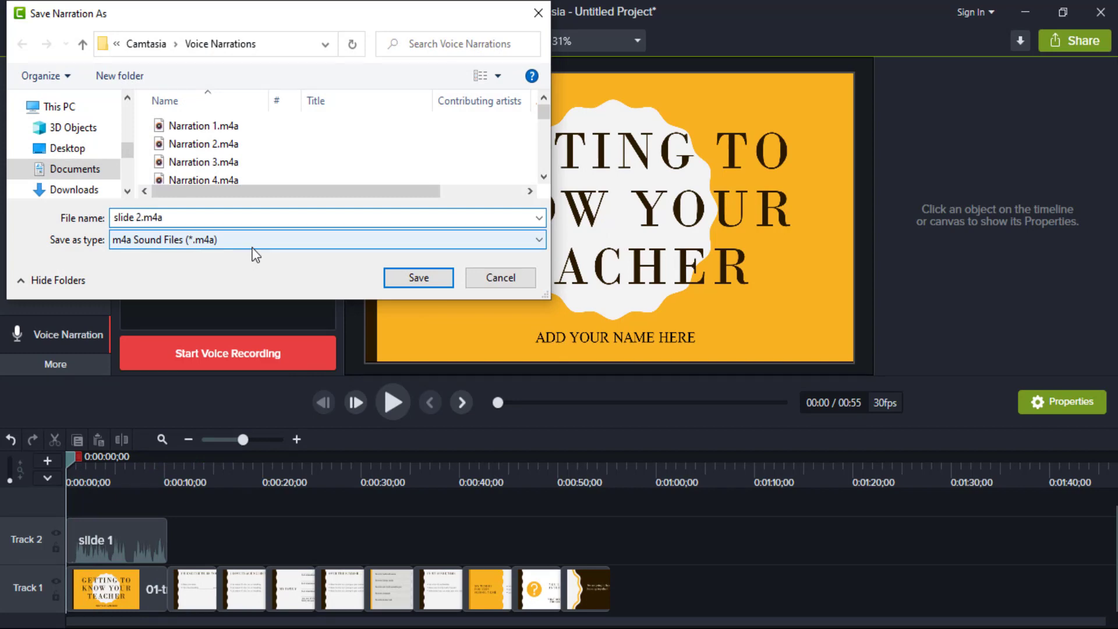
click(420, 282)
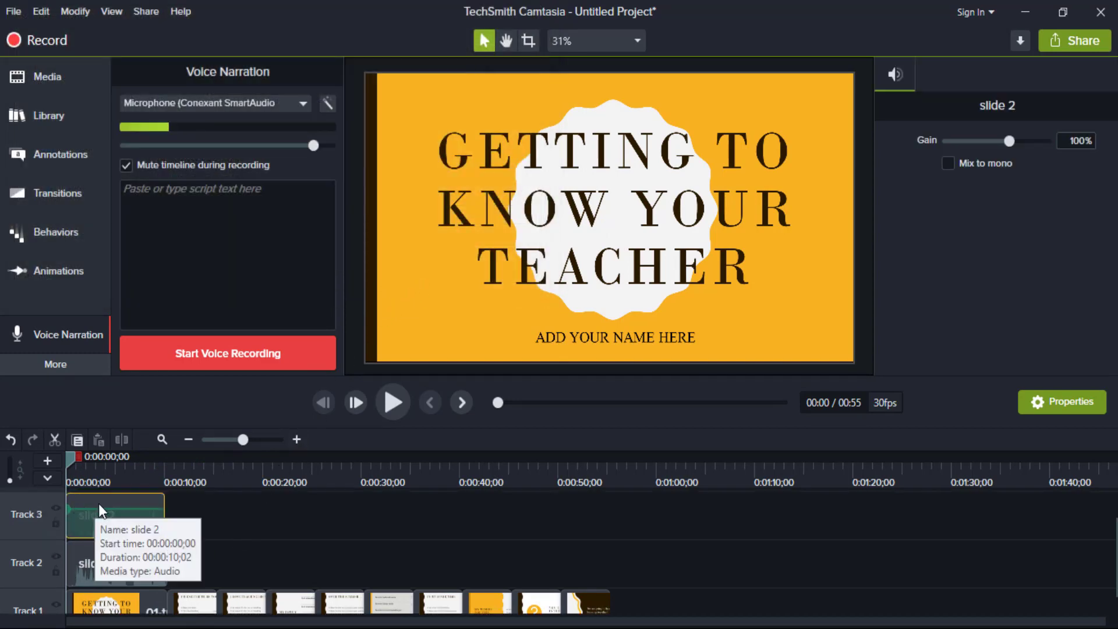
- Move the slide 2 narration clip onto Track 2 right after slide 1
scroll(115, 509, down, 1)
scroll(114, 500, up, 2)
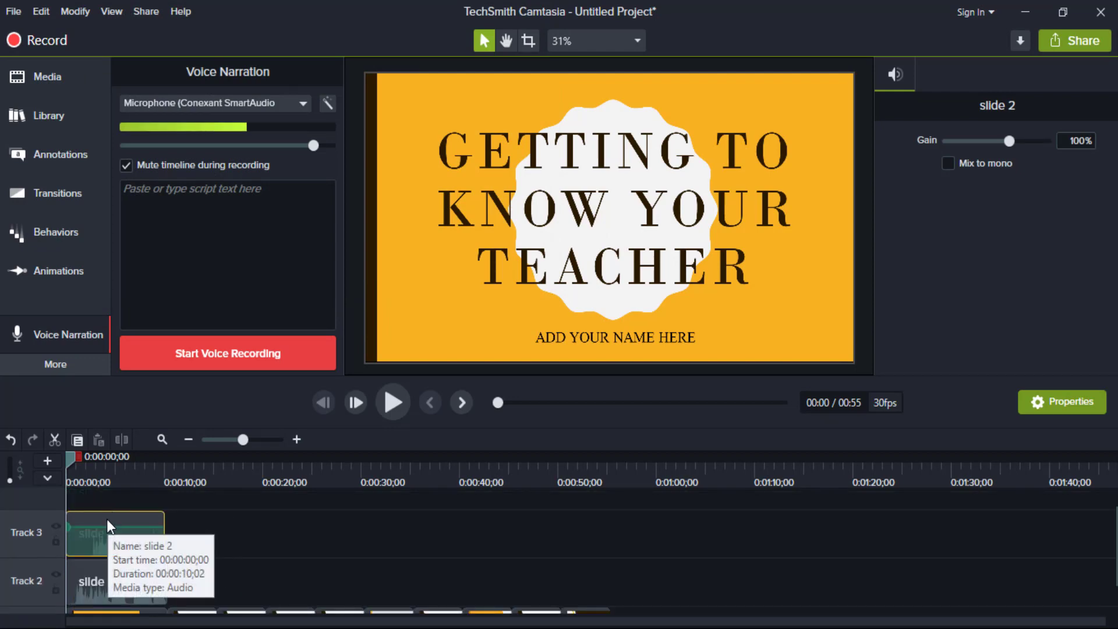
mouse_move(107, 519)
mouse_down()
mouse_move(134, 518)
mouse_move(221, 588)
mouse_move(194, 589)
mouse_up()
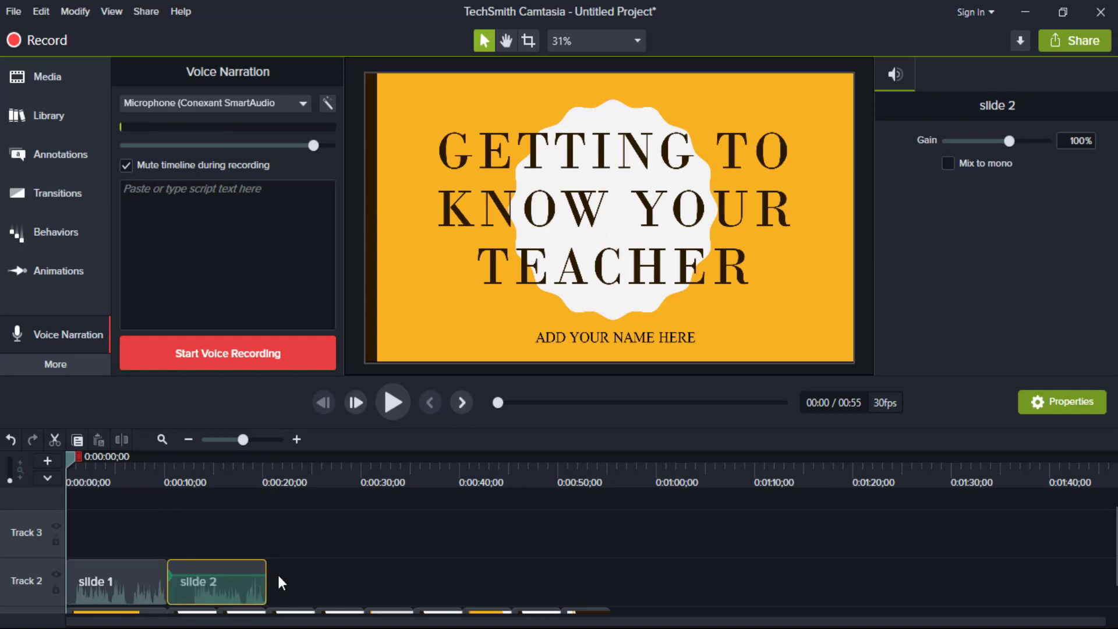
scroll(278, 575, down, 2)
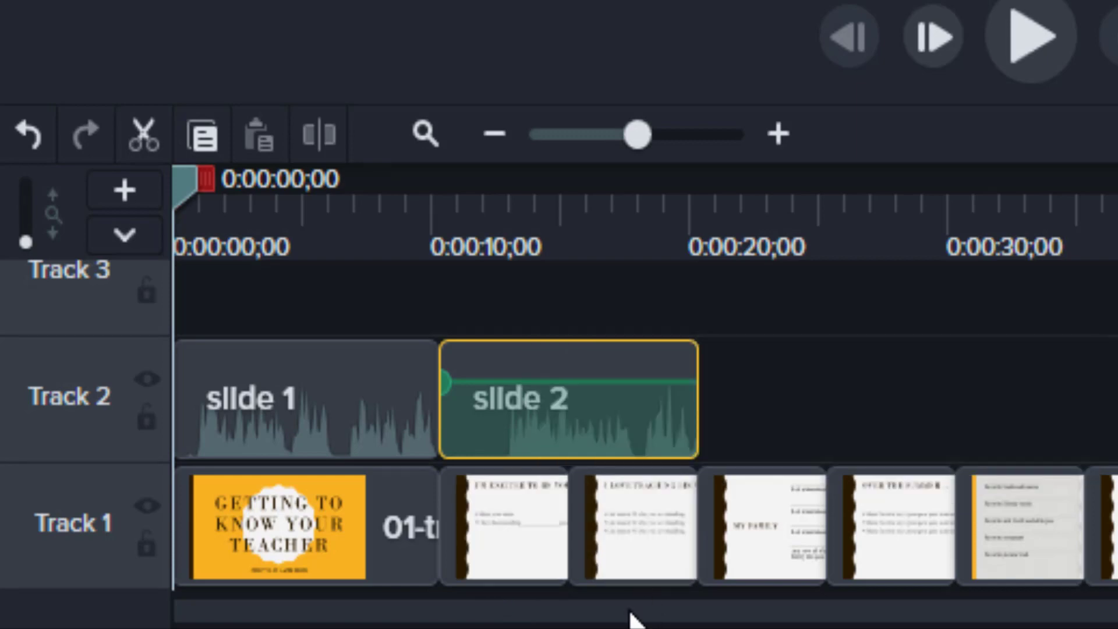
- Push the third slide onward to 0:00:20 and stretch the second slide to about 10 seconds to fill the gap
click(645, 552)
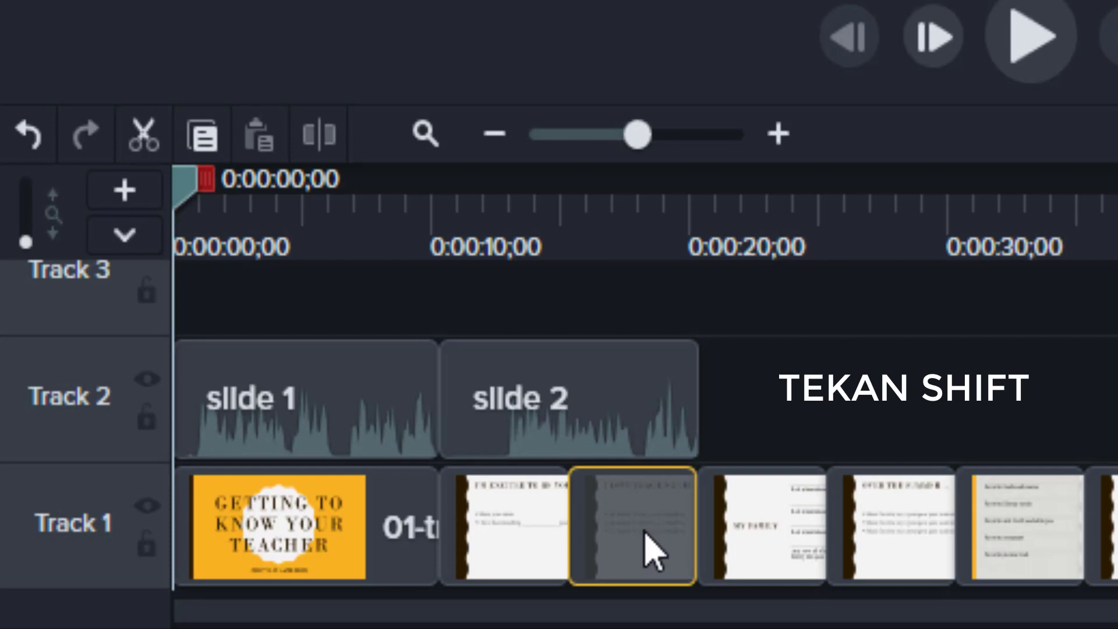
drag(645, 531, 776, 550)
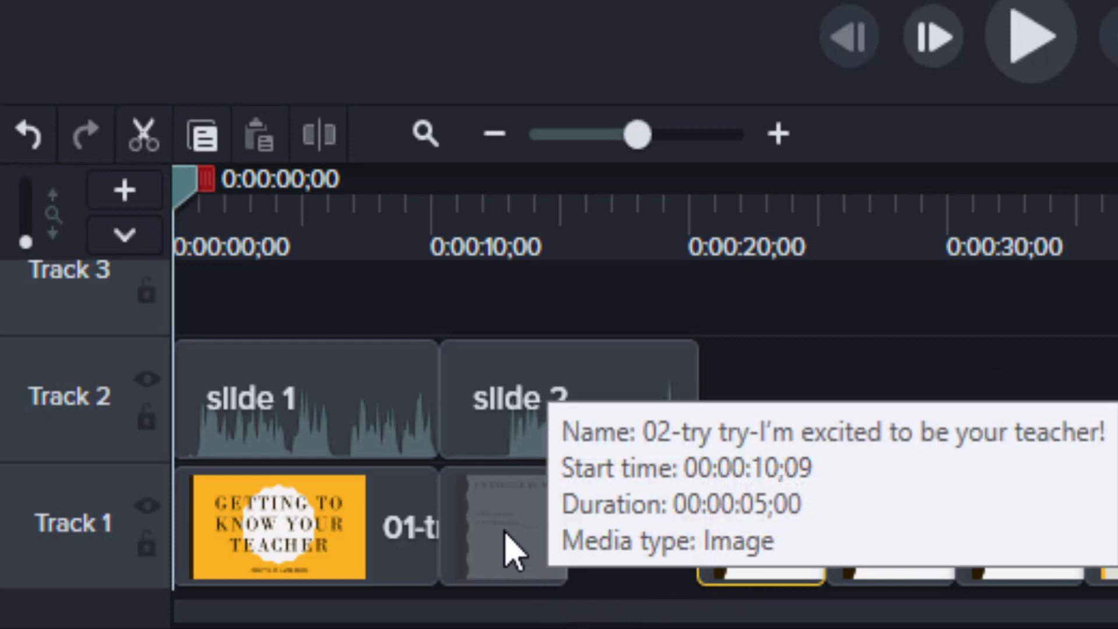
click(507, 549)
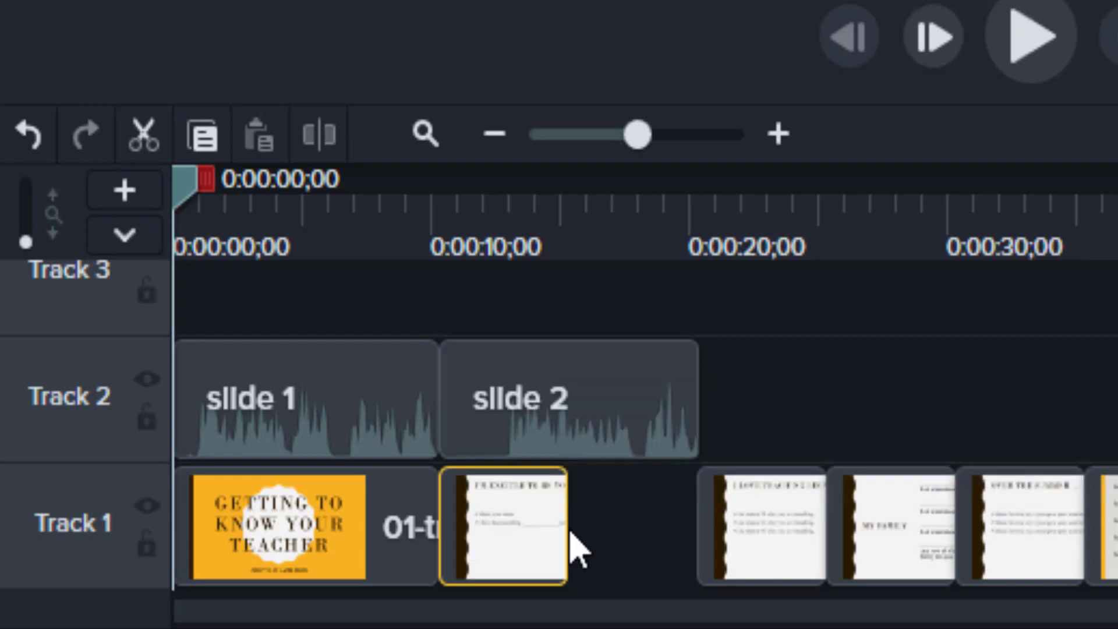
drag(565, 527, 697, 528)
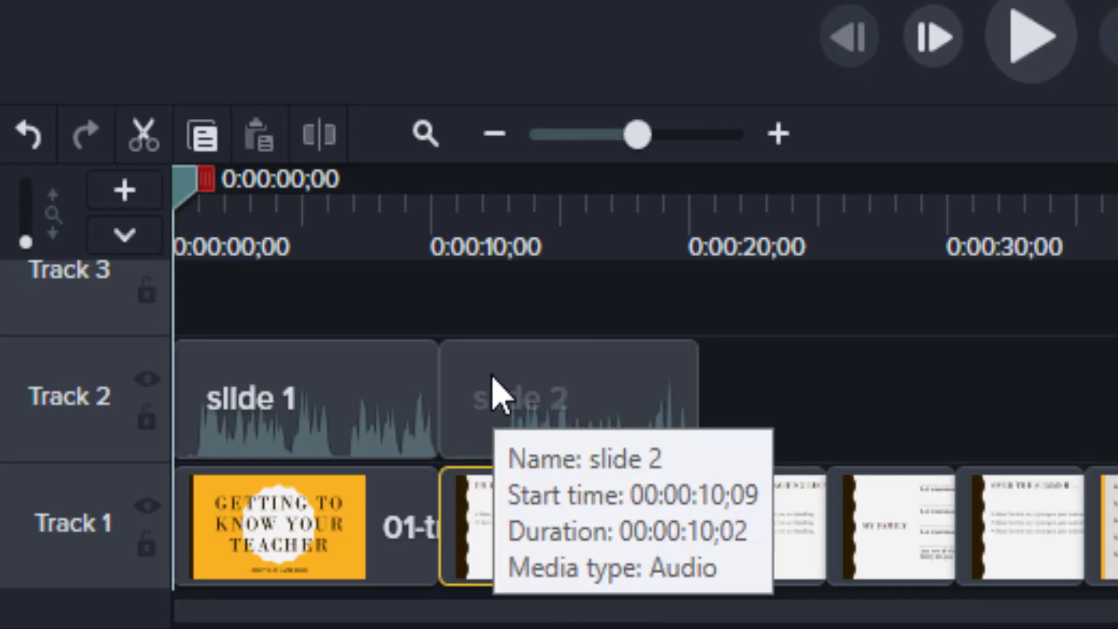
mouse_move(494, 430)
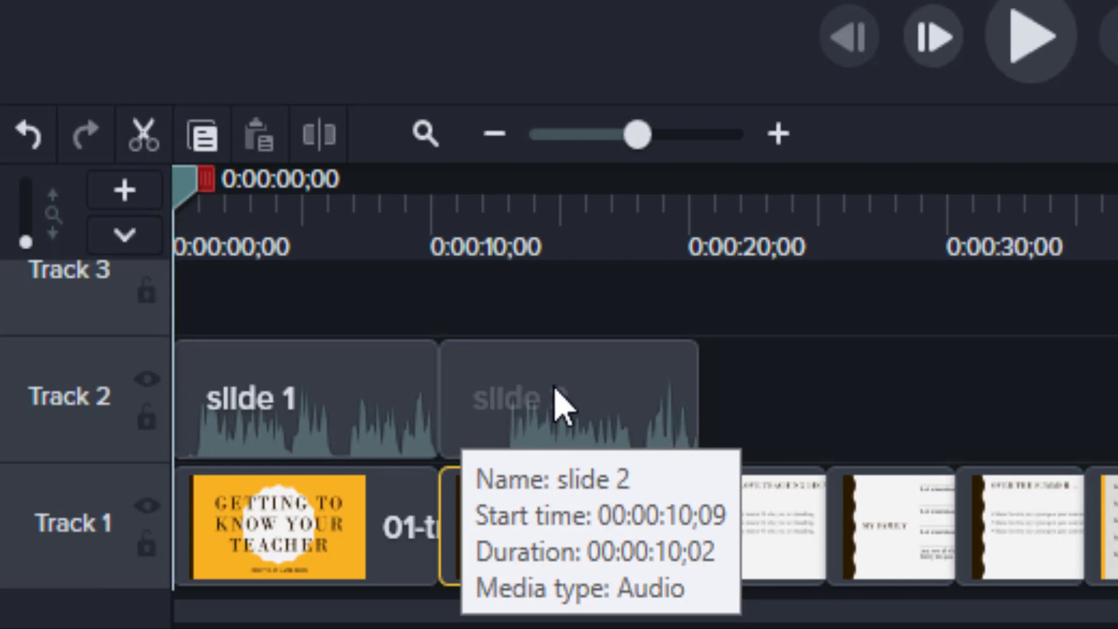
click(509, 400)
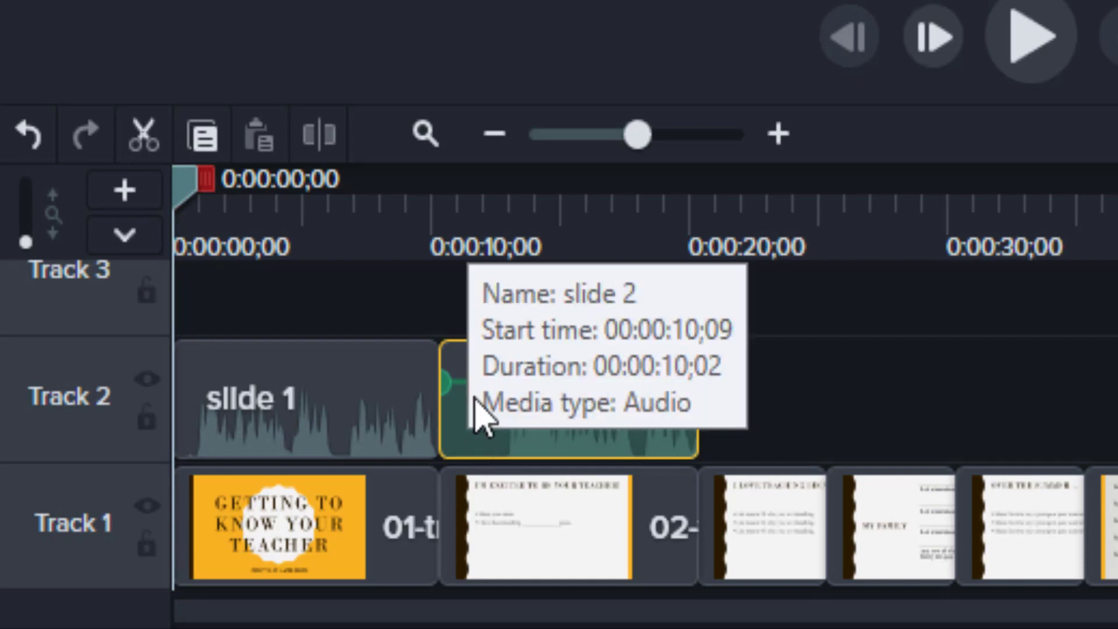
- Split off and delete slide 2 narration's silent start, leaving 8;05, and move it back to 0:00:10;09
drag(181, 183, 502, 238)
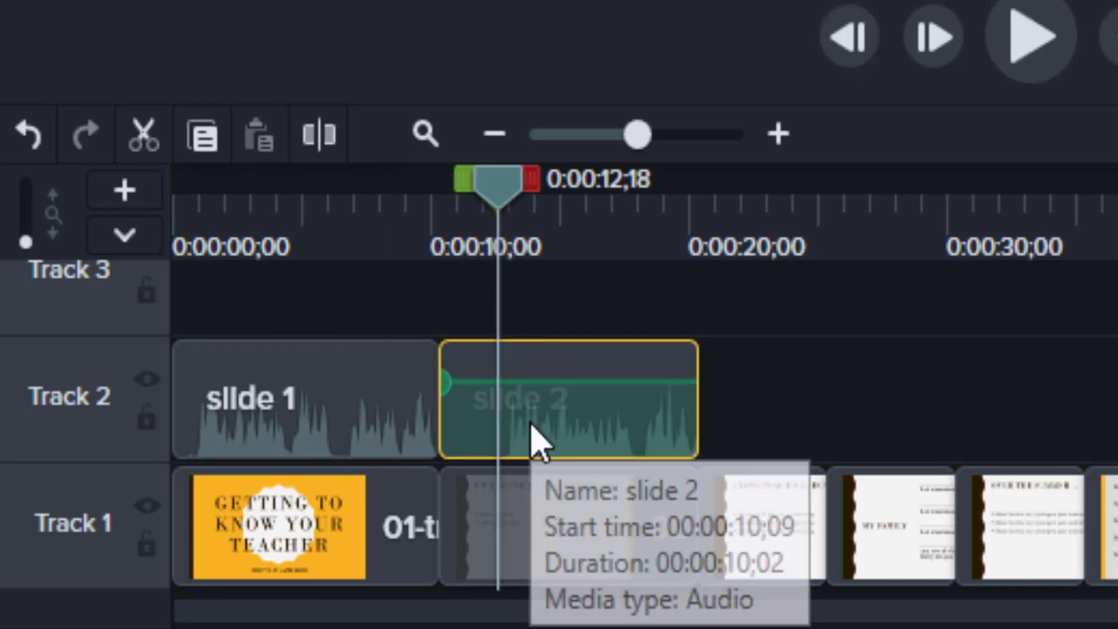
click(317, 140)
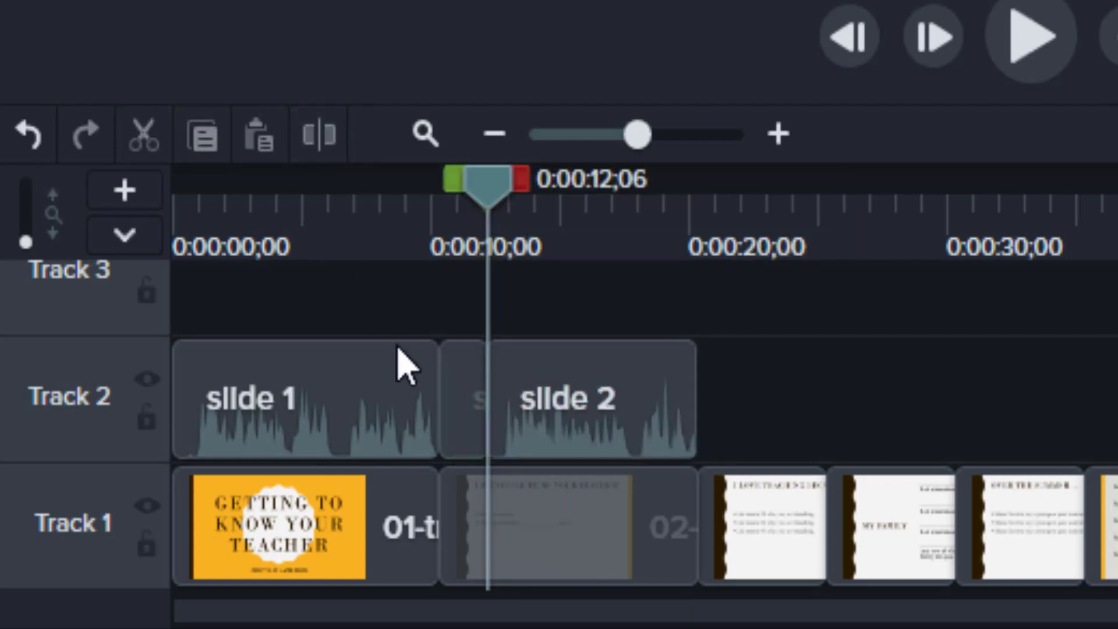
click(455, 434)
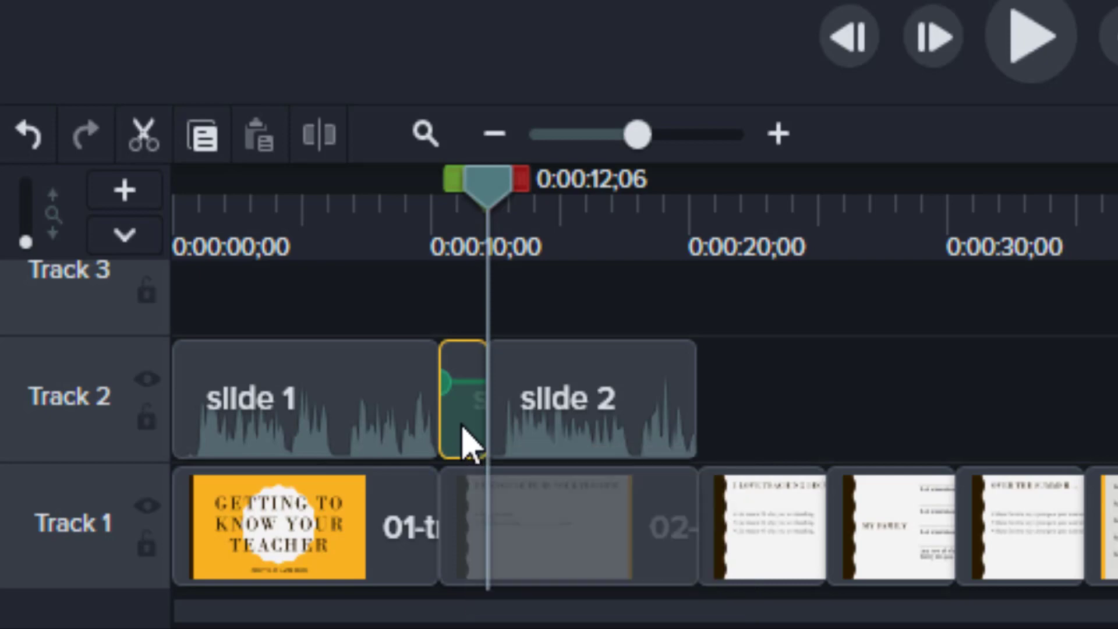
key(Delete)
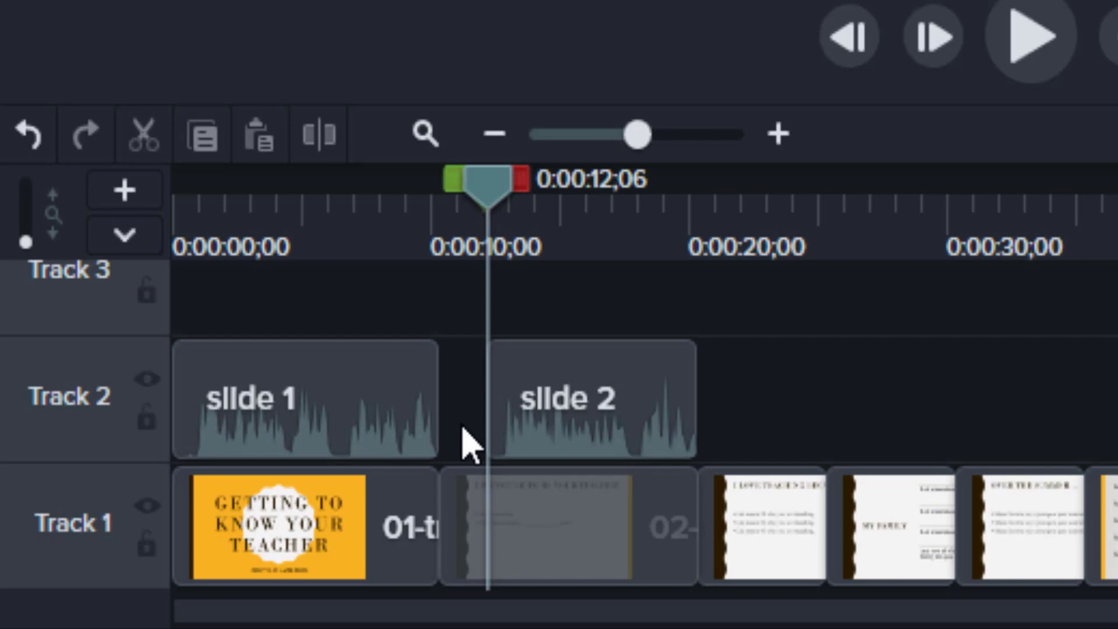
click(580, 392)
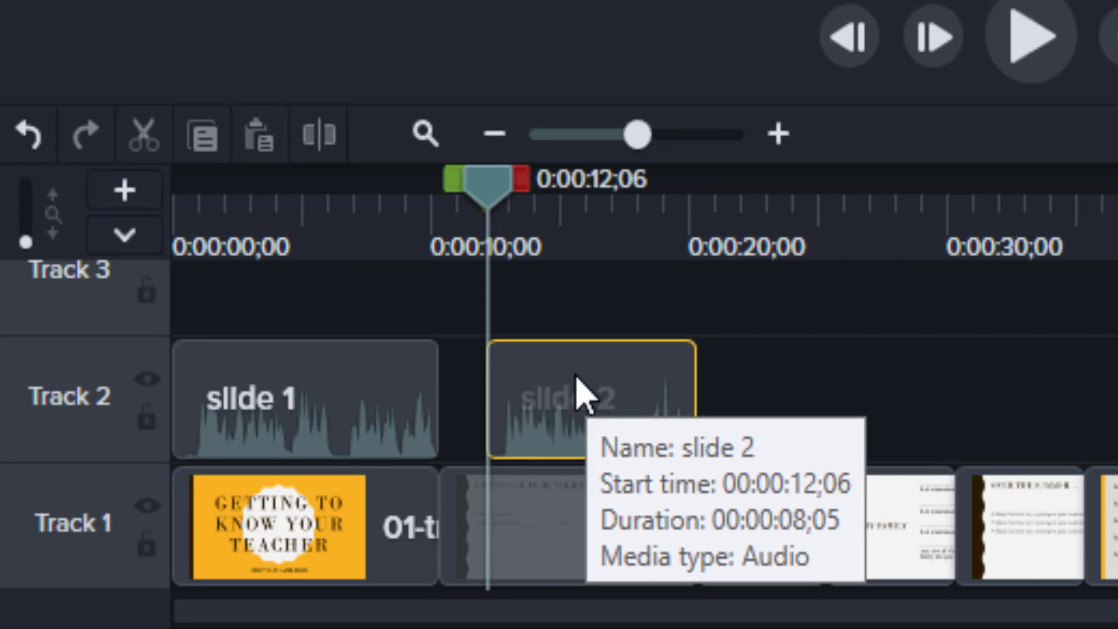
drag(576, 381, 531, 385)
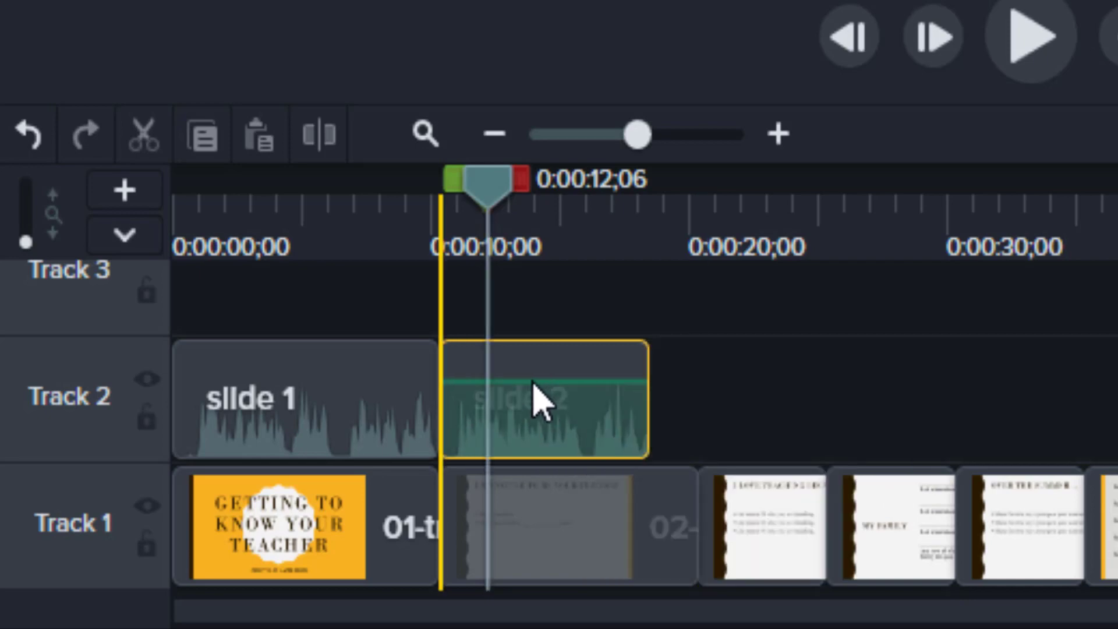